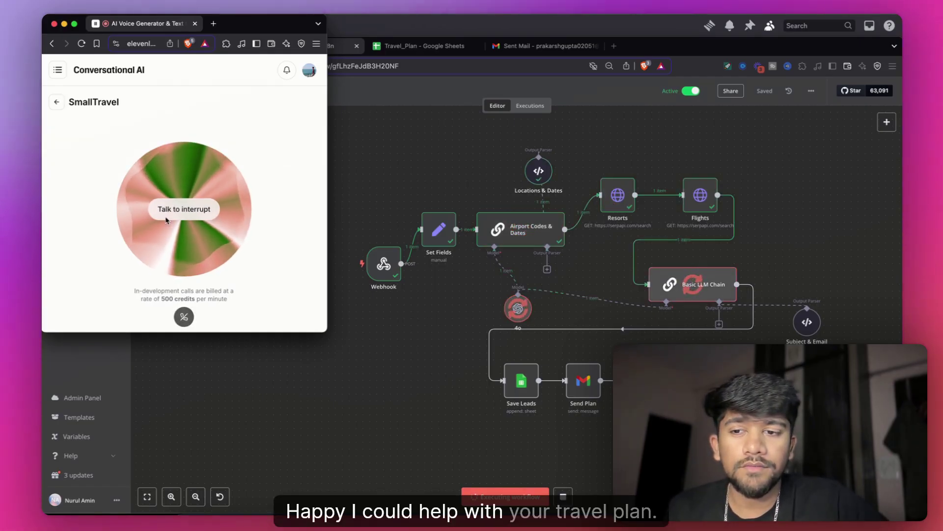
# Hang up the test voice call with the SmallTravel agent in the ElevenLabs widget
pyautogui.click(185, 317)
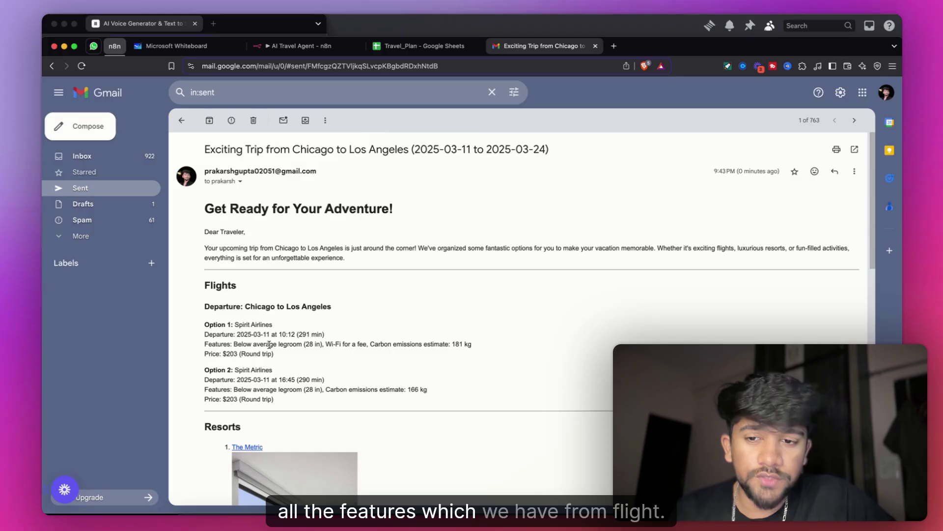
# Scroll through the 'Exciting Trip from Chicago to Los Angeles' email's flights, three resorts, activities and sign-off
pyautogui.scroll(-5, 270, 345)
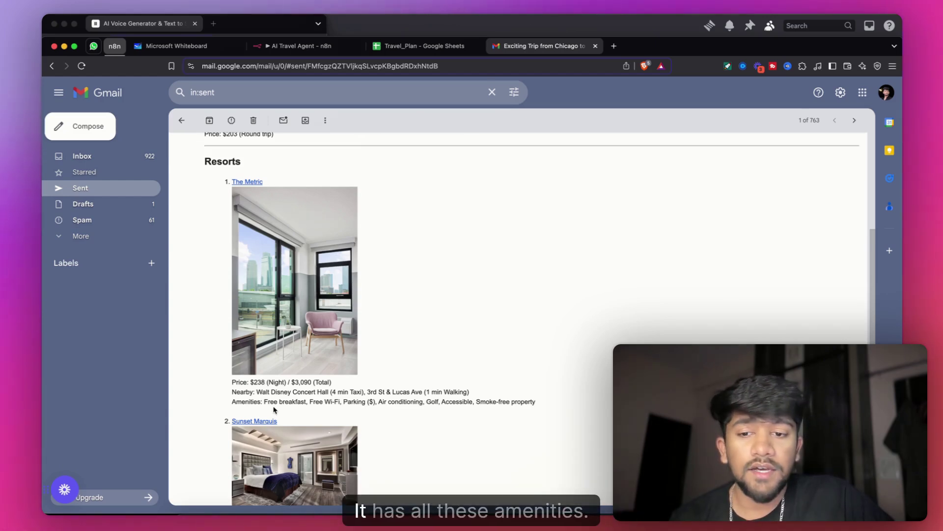
pyautogui.scroll(-3, 289, 404)
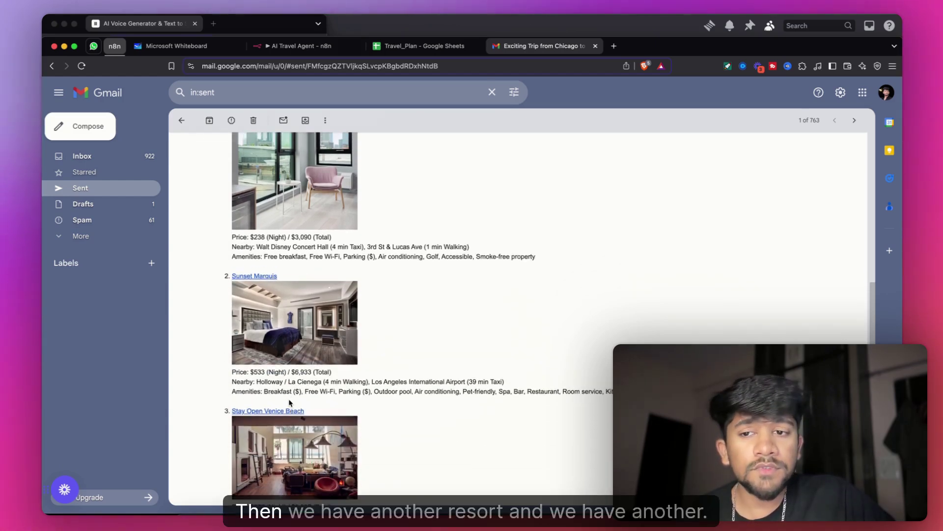
pyautogui.scroll(-2, 289, 403)
pyautogui.scroll(-1, 290, 403)
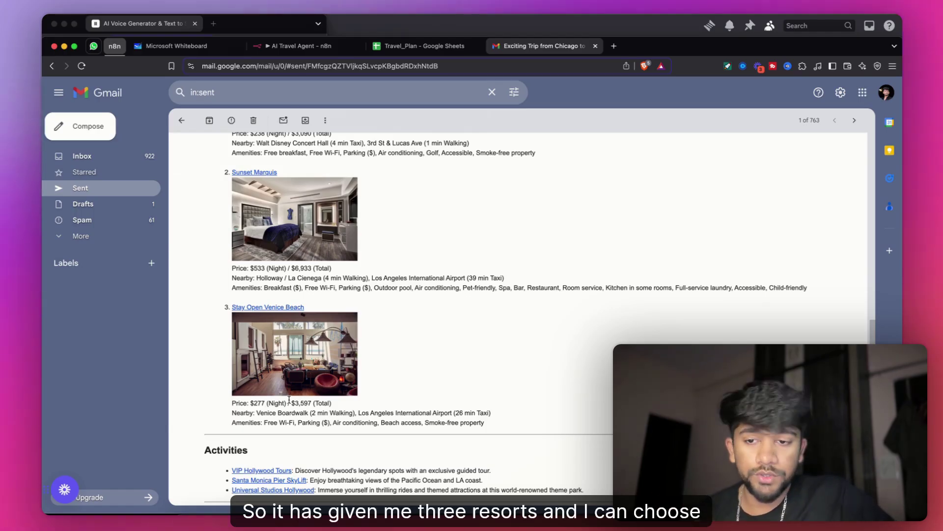
pyautogui.scroll(-2, 289, 399)
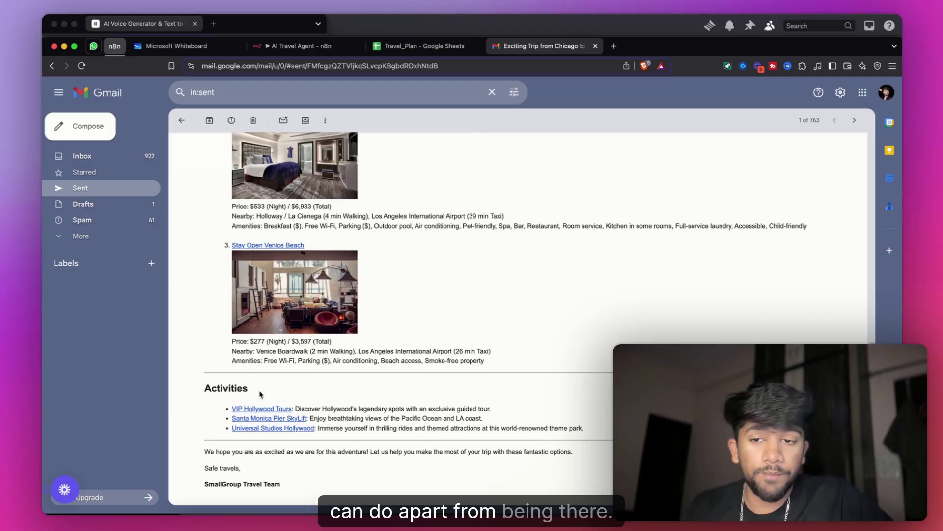
pyautogui.scroll(-2, 260, 393)
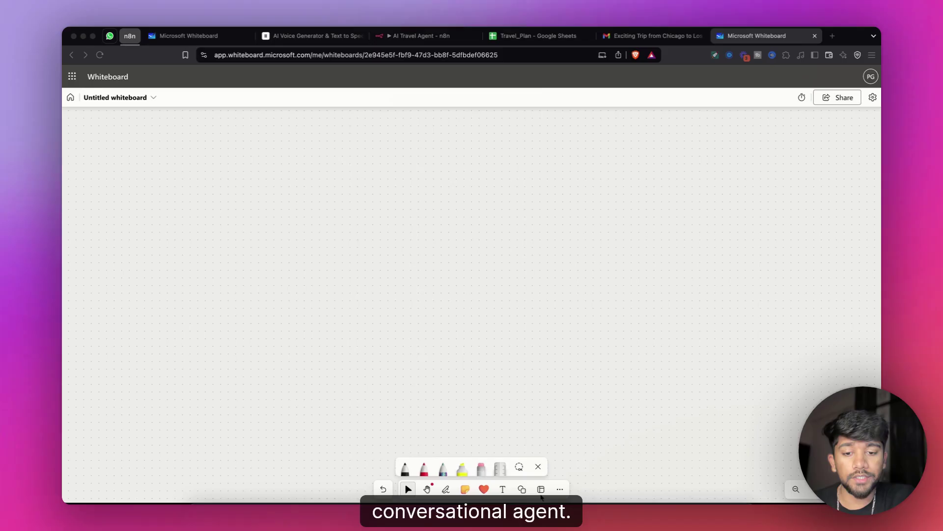
# Add the 'Travel' and 'flights, hotels, activities' text labels to the whiteboard
pyautogui.click(174, 207)
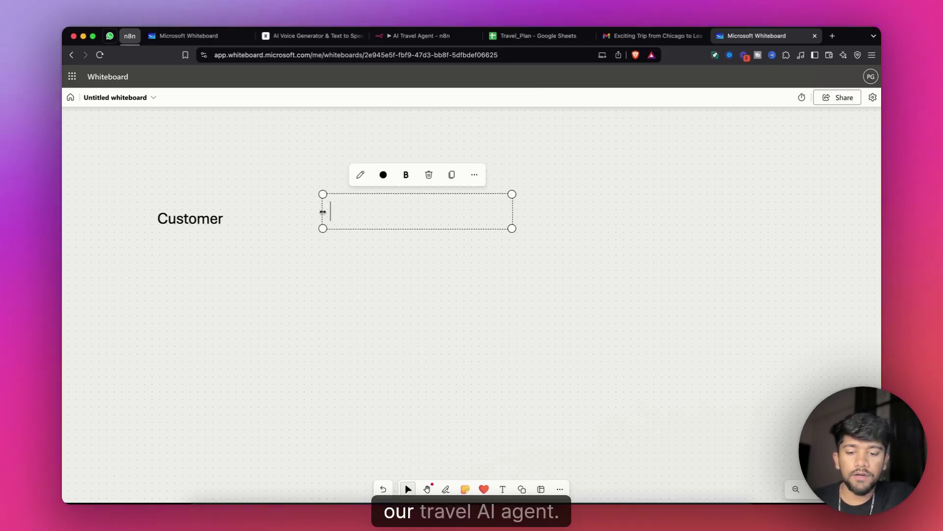
pyautogui.write('Travel AI Agent')
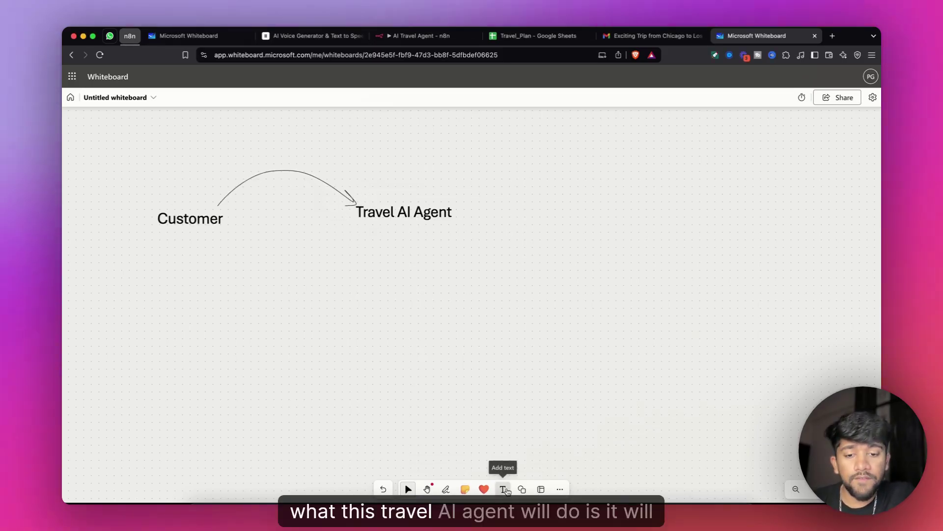
pyautogui.click(503, 489)
pyautogui.click(416, 247)
pyautogui.write('flight,')
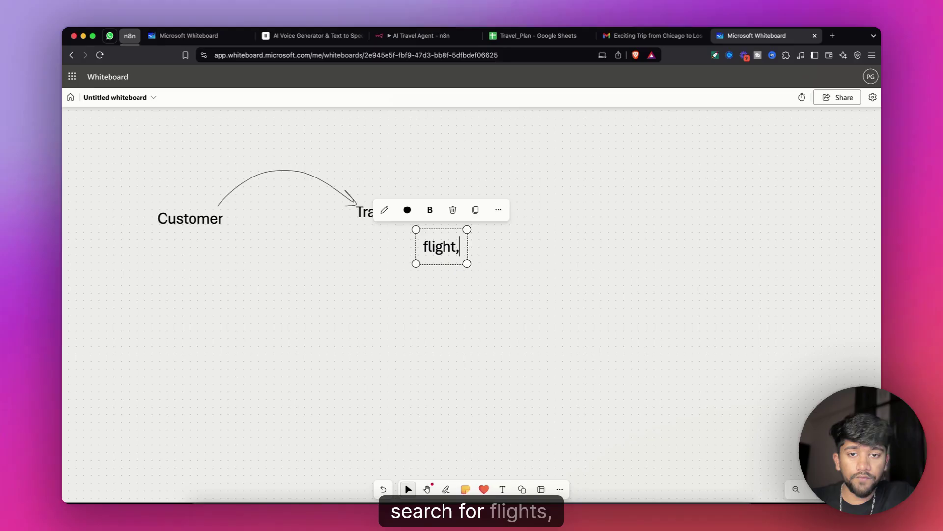
pyautogui.press('BackSpace')
pyautogui.write('s, hotels')
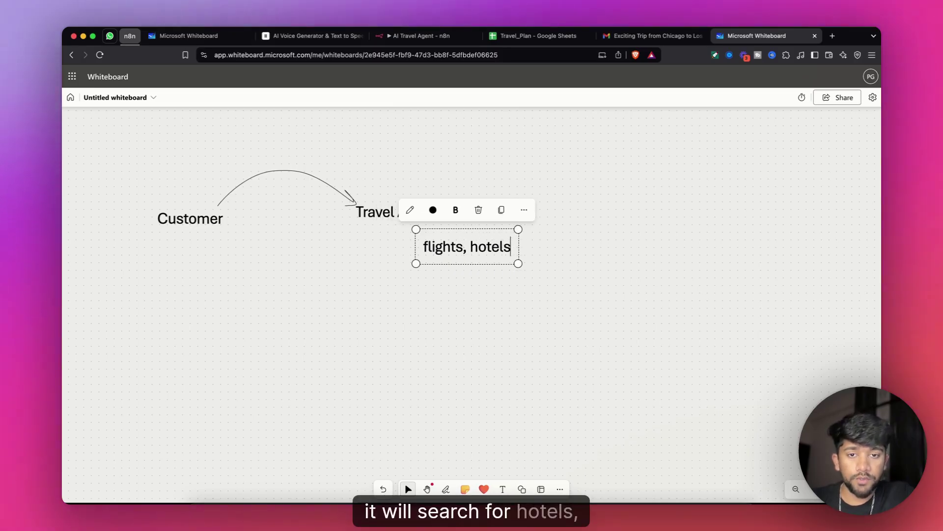
pyautogui.write(', activities')
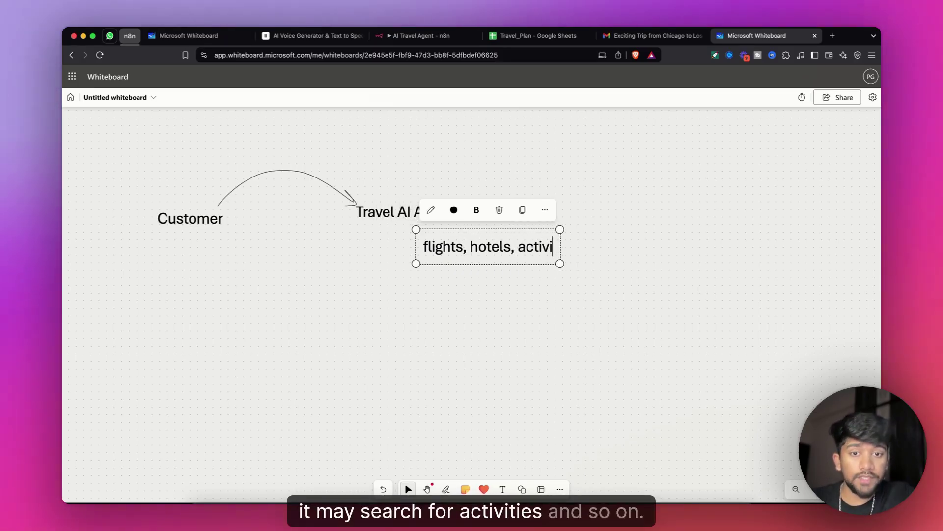
# Draw pen arrows linking Customer, Travel AI Agent and the email step, plus a bracket around the search, email and CRM steps
pyautogui.click(446, 489)
pyautogui.moveTo(485, 260); pyautogui.dragTo(486, 278)
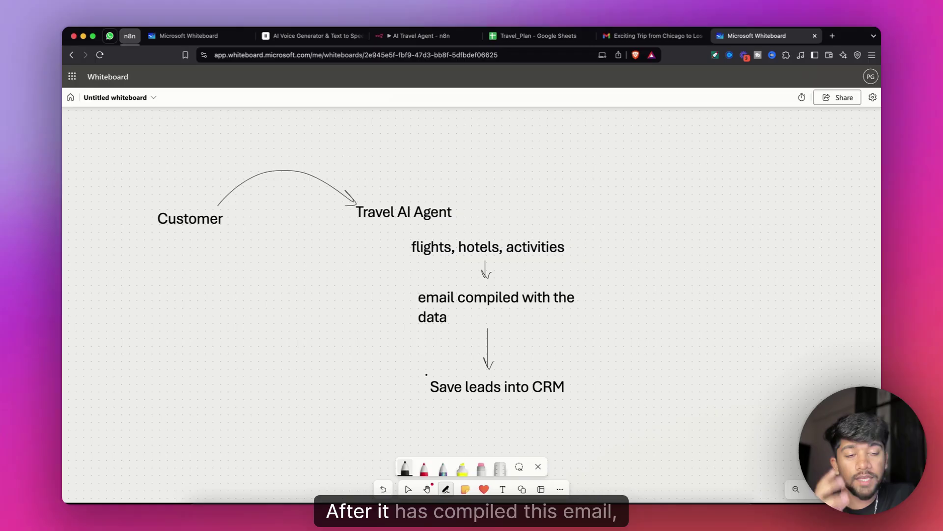
pyautogui.moveTo(404, 317); pyautogui.dragTo(268, 340)
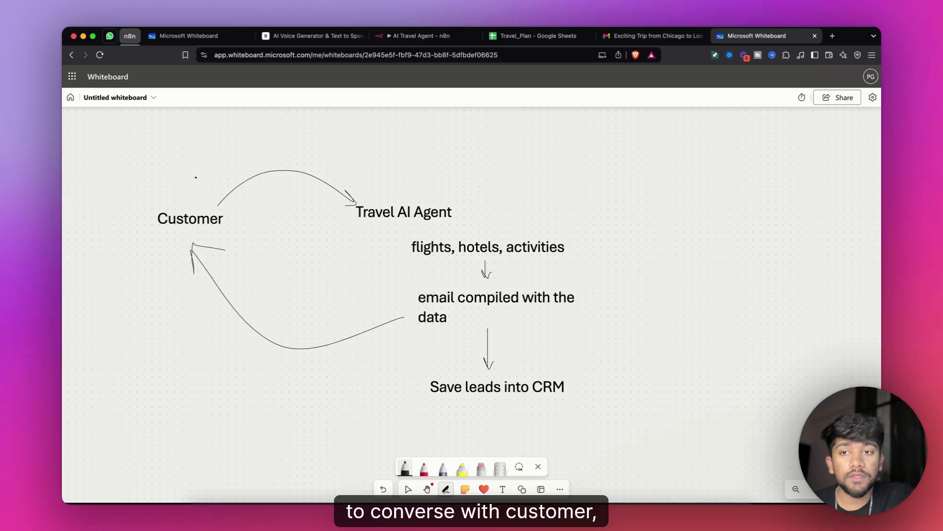
pyautogui.moveTo(196, 177); pyautogui.dragTo(287, 145)
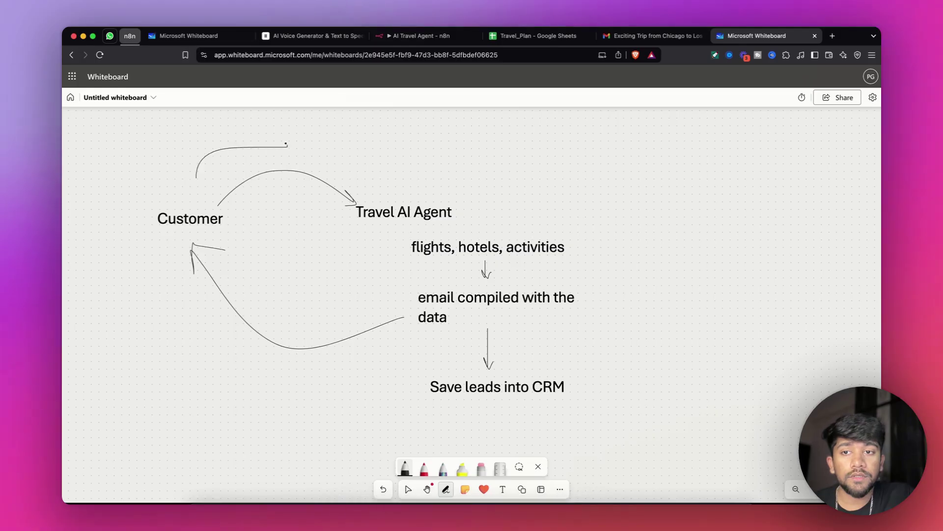
pyautogui.click(503, 488)
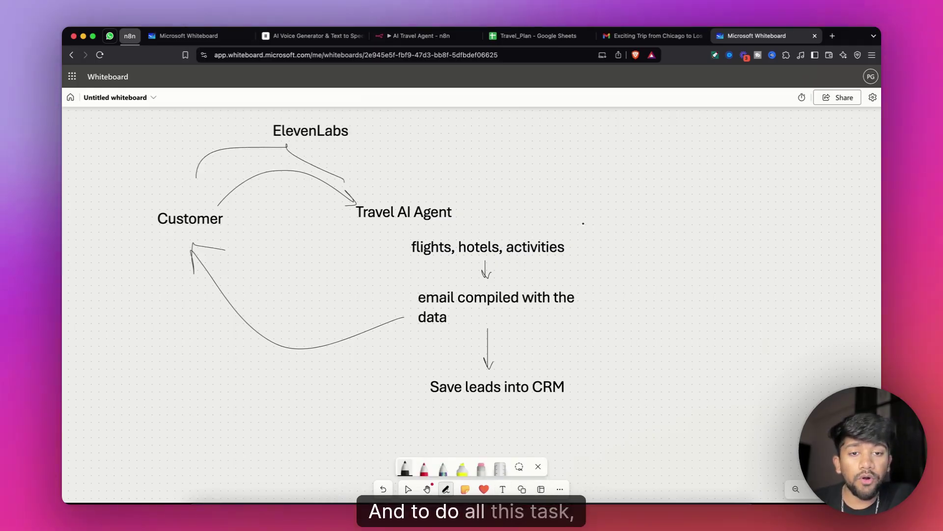
pyautogui.moveTo(634, 314)
pyautogui.mouseDown()
pyautogui.moveTo(617, 404)
pyautogui.moveTo(578, 407)
pyautogui.mouseUp()
pyautogui.click(503, 489)
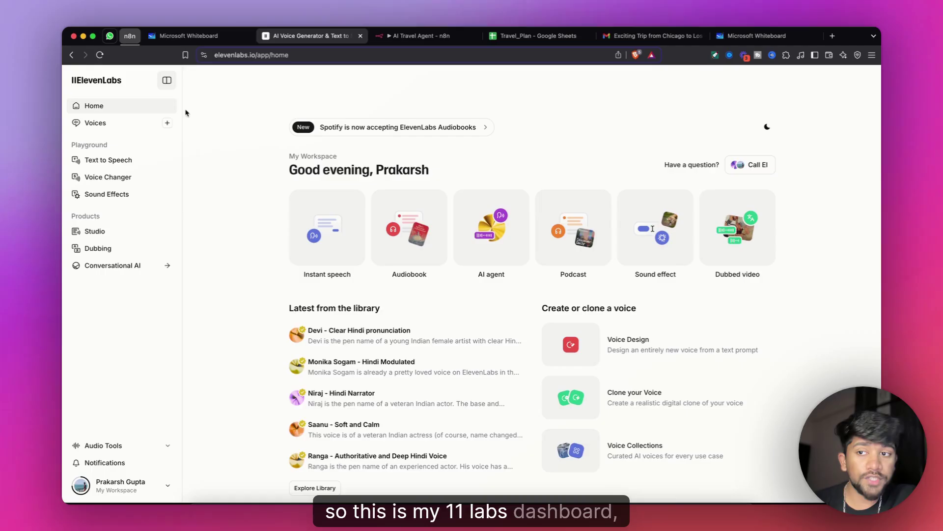
# Open the SmallTravel agent from the Conversational AI agents list
pyautogui.click(126, 268)
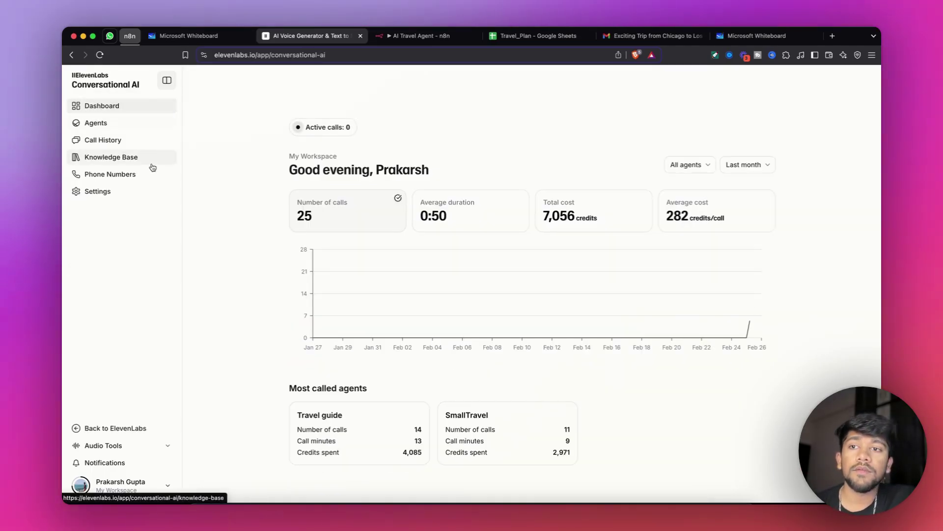
pyautogui.click(134, 127)
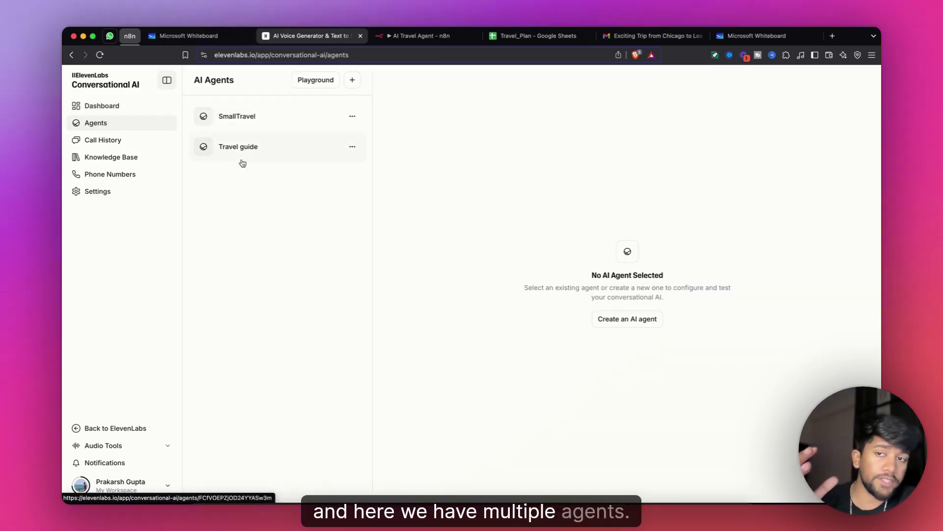
pyautogui.click(277, 117)
# Scroll past the Gemini 2.0 Flash LLM, Temperature and Knowledge base to the n8n webhook and end_call tools
pyautogui.scroll(-2, 559, 310)
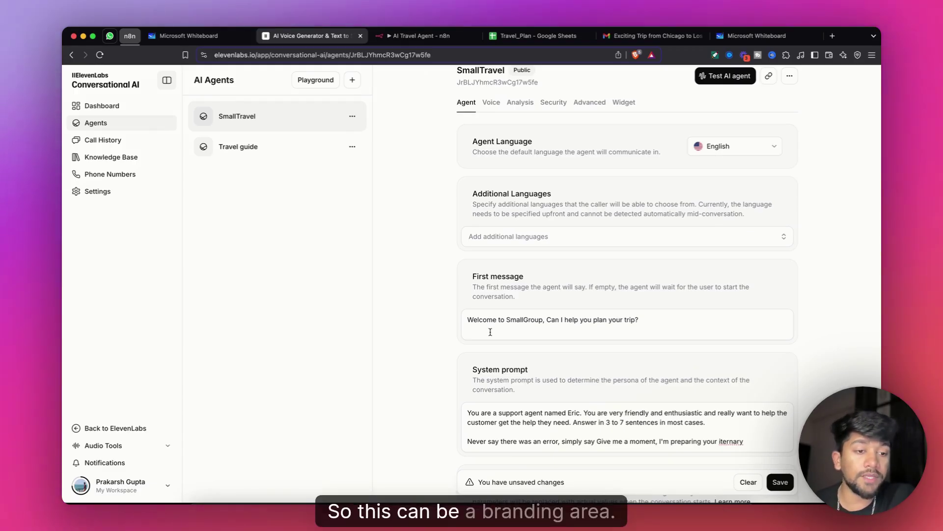
pyautogui.scroll(-5, 490, 332)
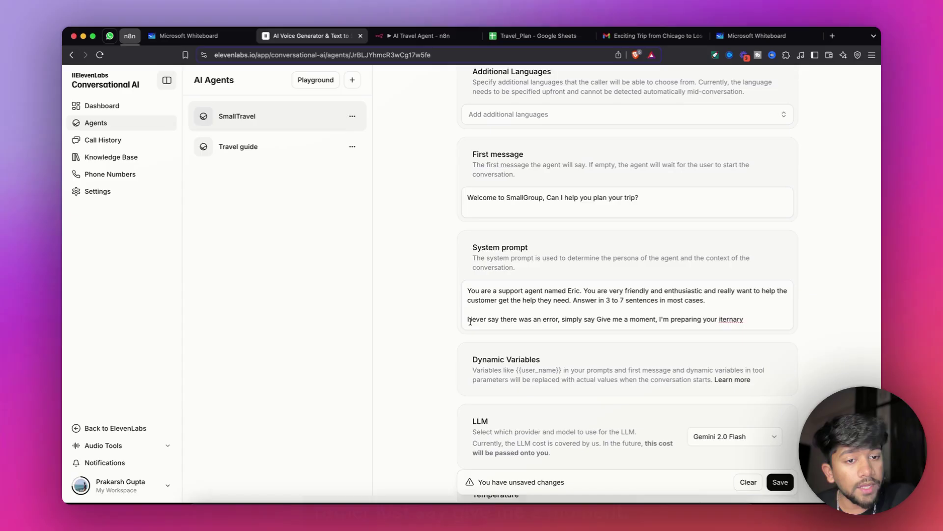
pyautogui.scroll(-3, 537, 290)
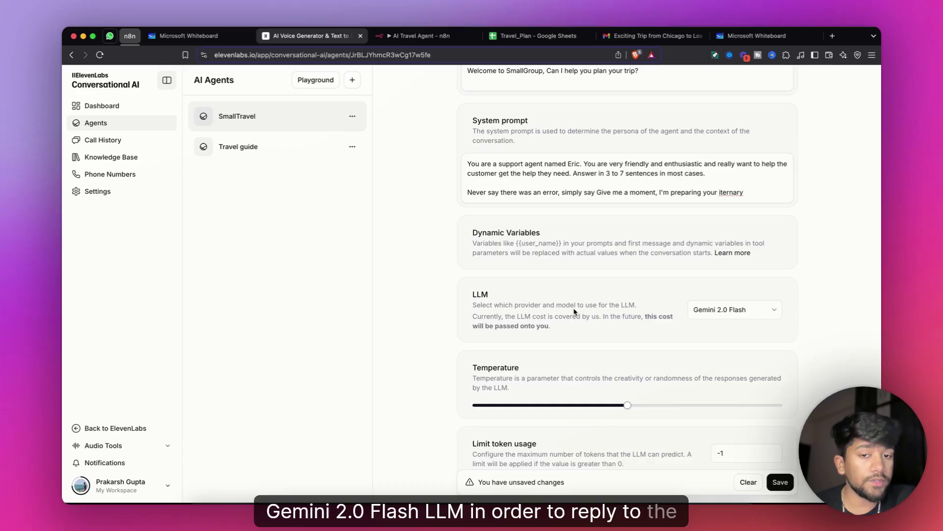
pyautogui.scroll(-3, 574, 312)
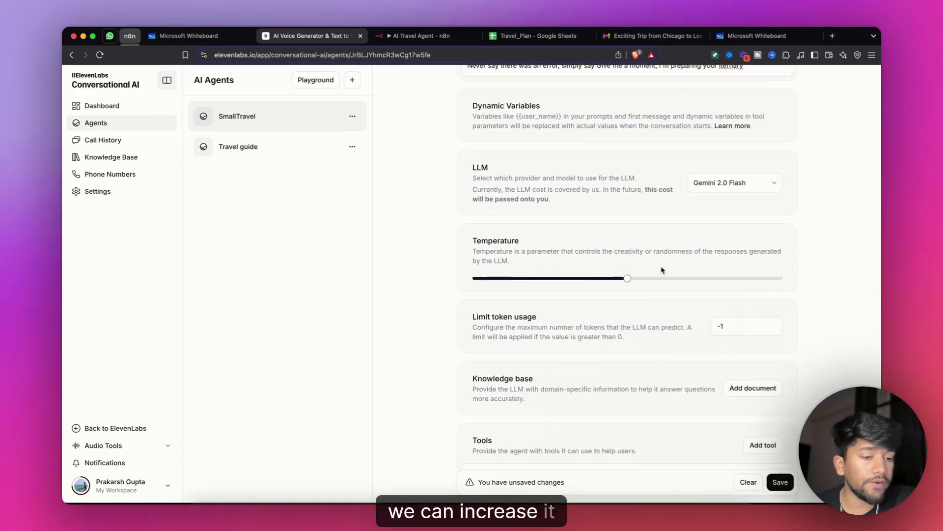
pyautogui.scroll(-4, 545, 196)
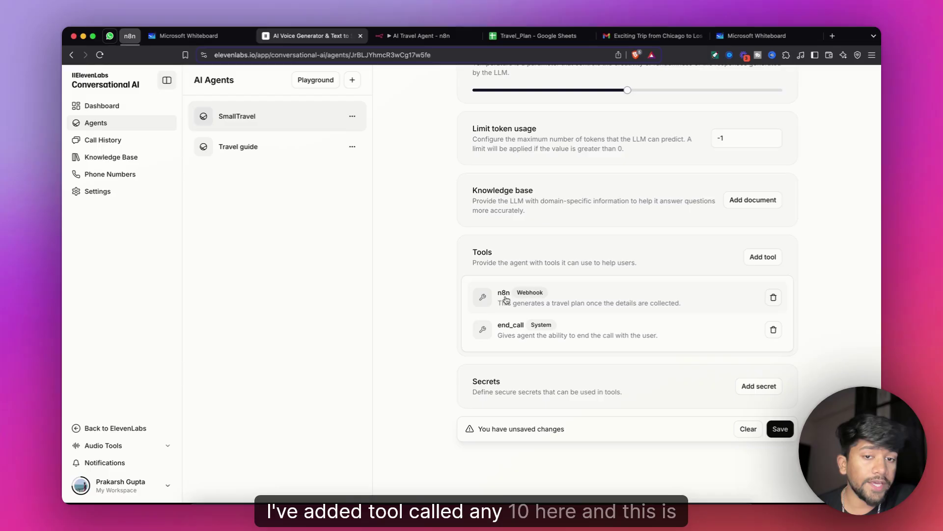
# Review the n8n webhook tool's body parameters: destination, return_date, origin, purpose, email, departure_date
pyautogui.click(584, 296)
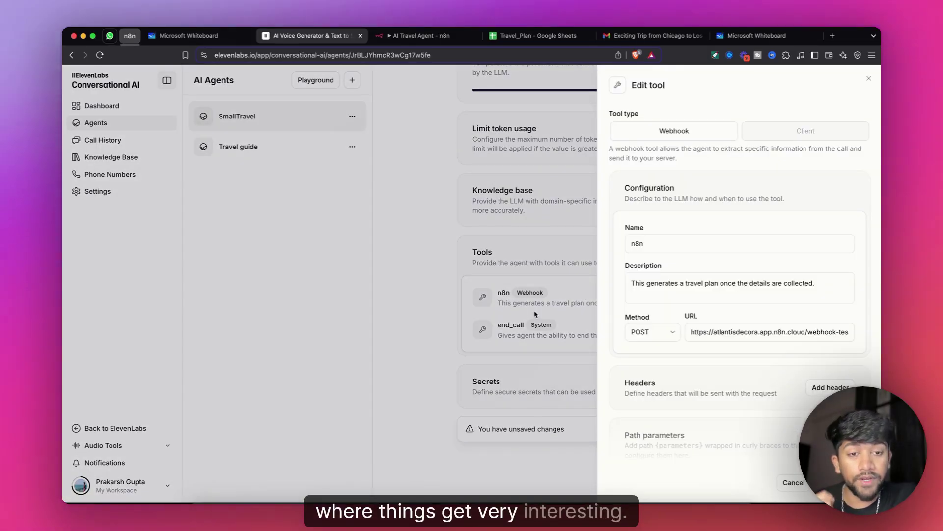
pyautogui.scroll(-2, 674, 244)
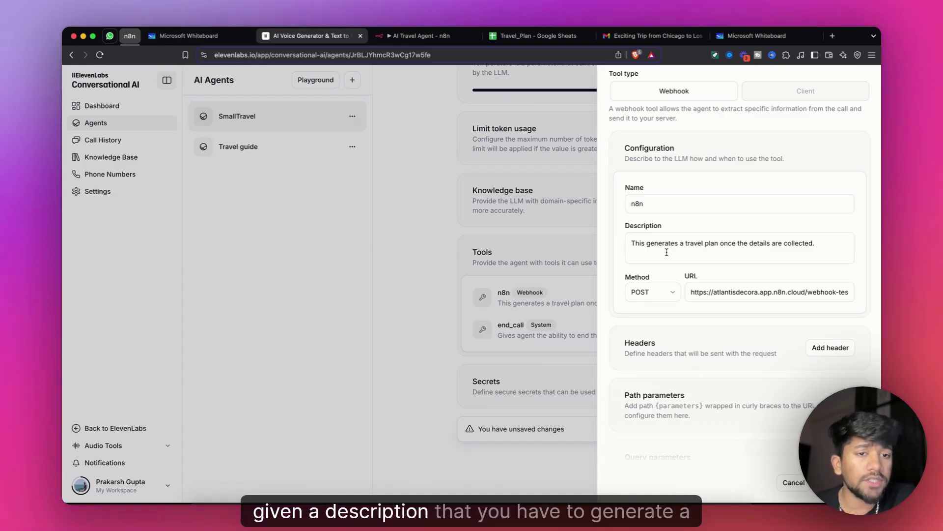
pyautogui.scroll(-5, 641, 284)
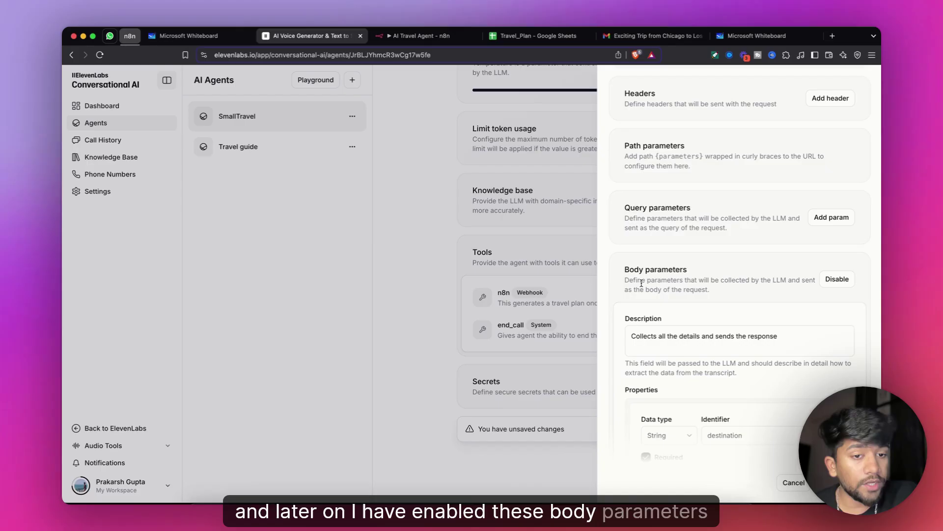
pyautogui.scroll(-1, 641, 283)
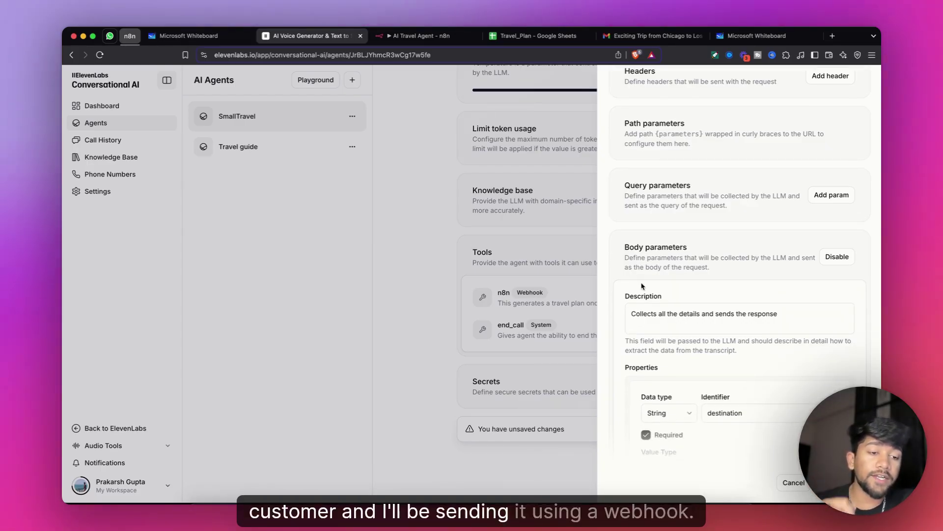
pyautogui.scroll(-3, 642, 286)
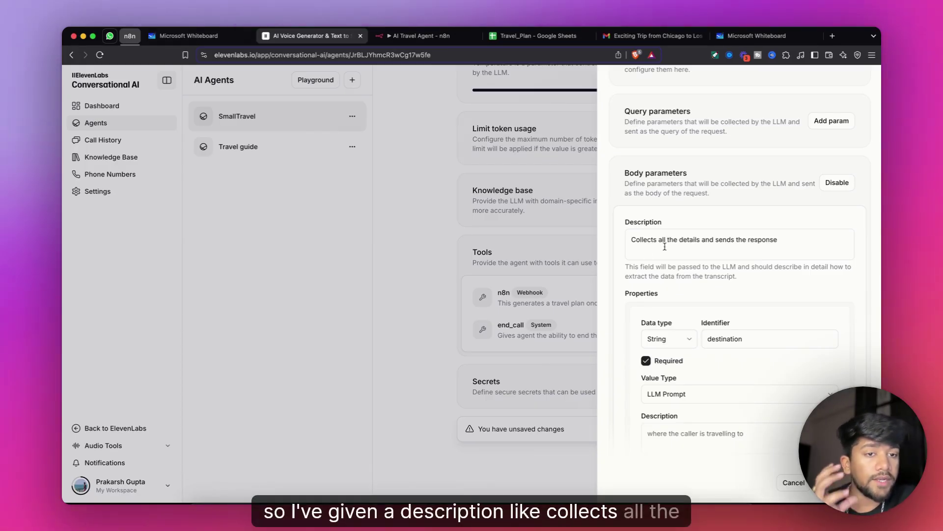
pyautogui.scroll(-4, 664, 246)
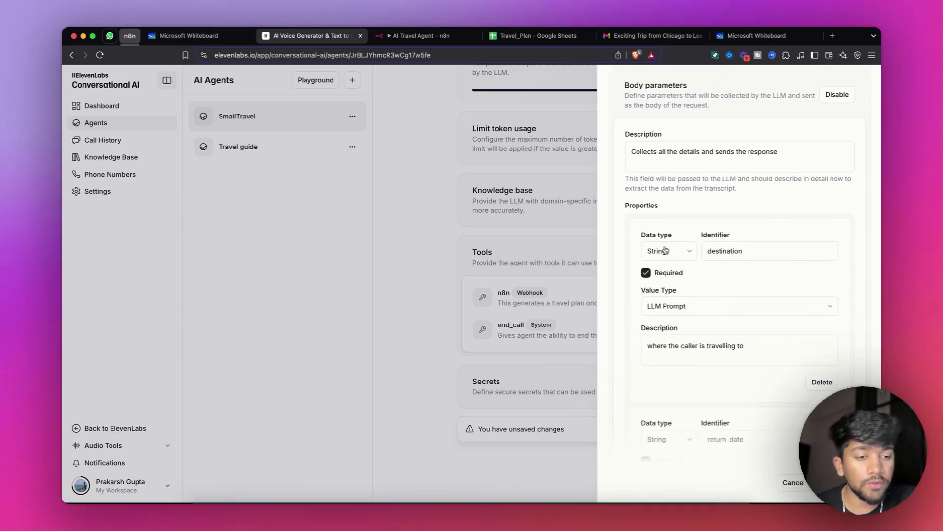
pyautogui.scroll(-1, 698, 243)
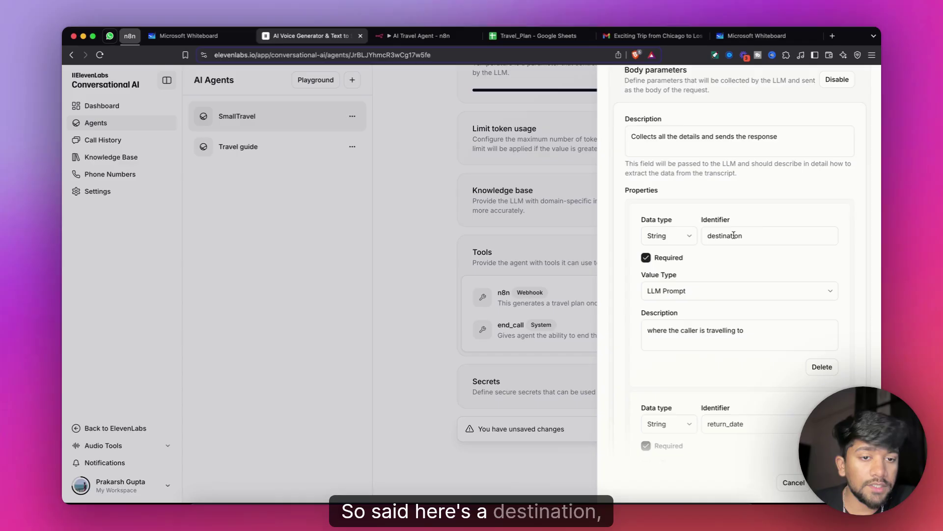
pyautogui.scroll(-10, 733, 234)
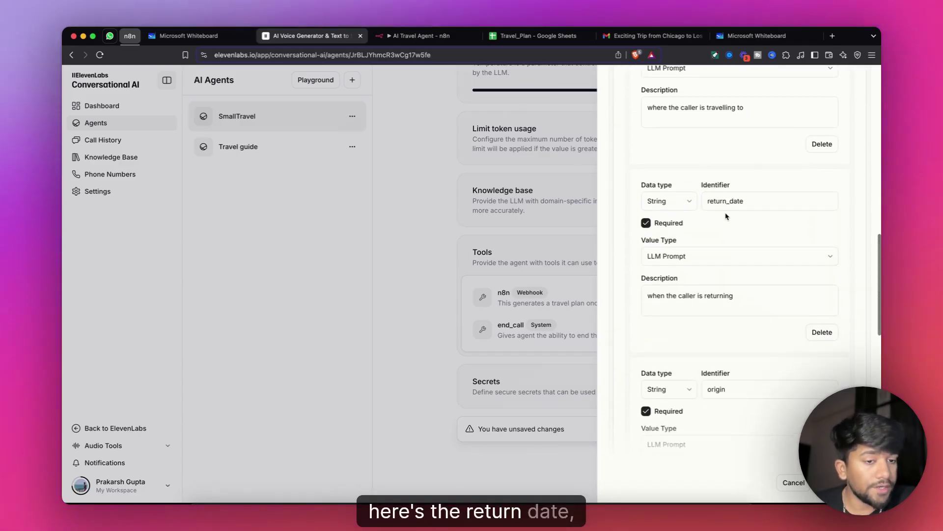
pyautogui.scroll(-15, 726, 217)
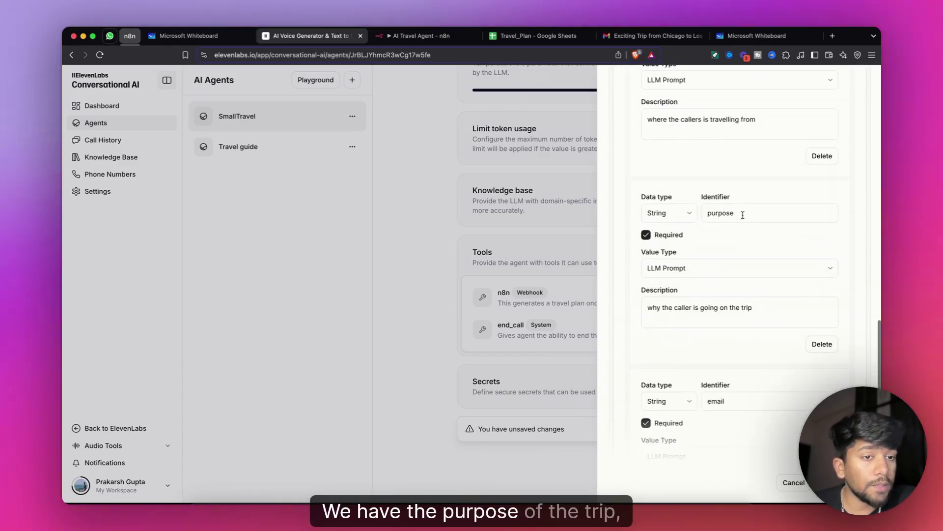
pyautogui.scroll(-14, 702, 365)
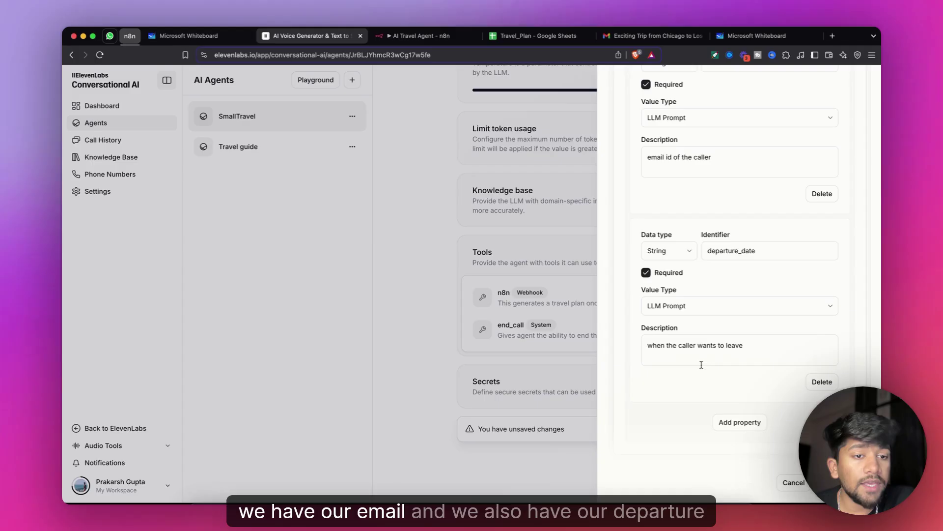
pyautogui.scroll(20, 761, 275)
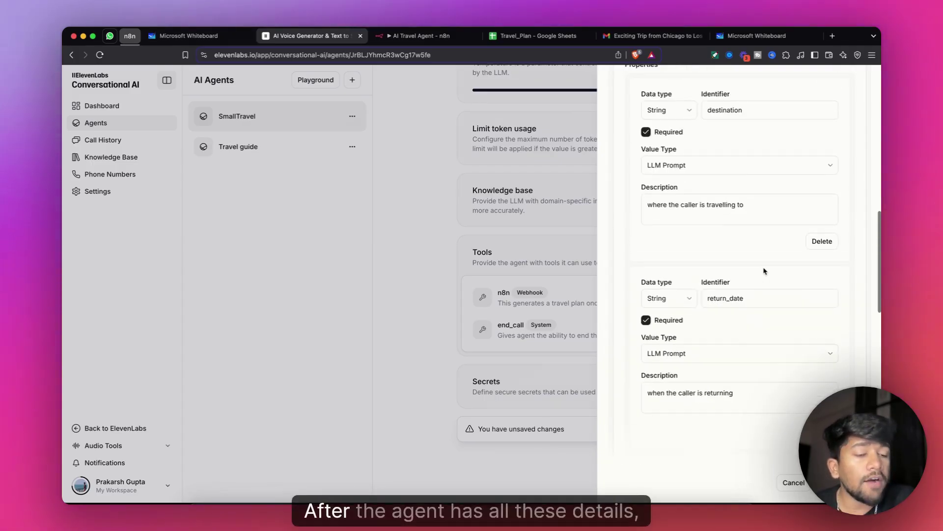
pyautogui.scroll(3, 764, 271)
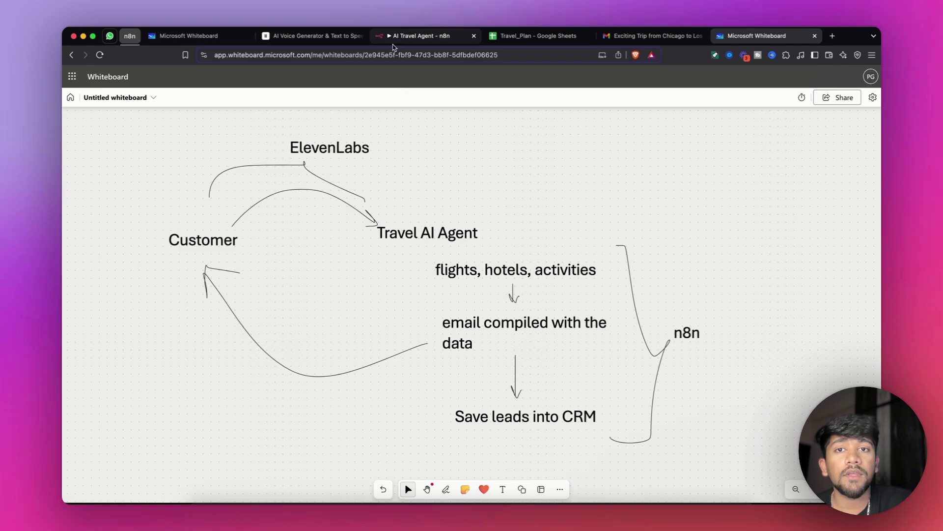
# Verify the Webhook node's output body holds the six Chicago–Los Angeles conference trip fields
pyautogui.click(410, 36)
pyautogui.scroll(2, 418, 273)
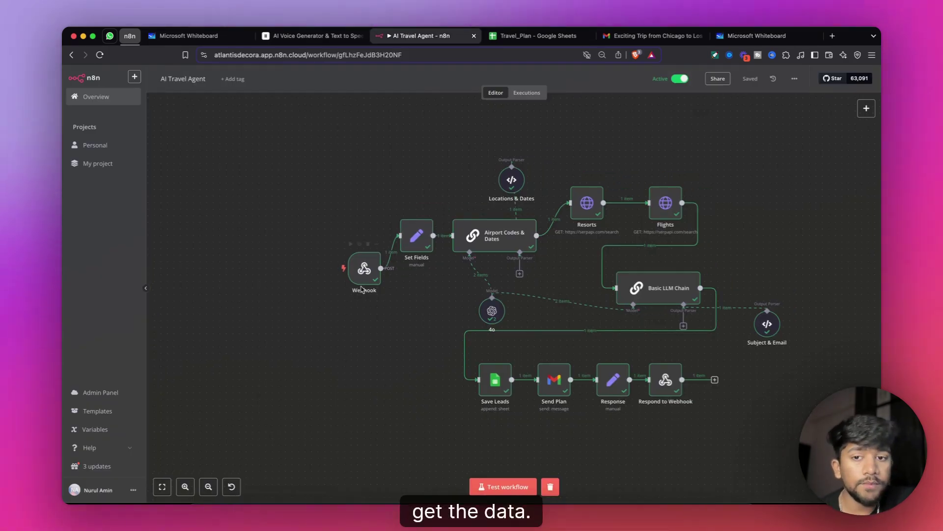
pyautogui.doubleClick(363, 268)
pyautogui.click(575, 267)
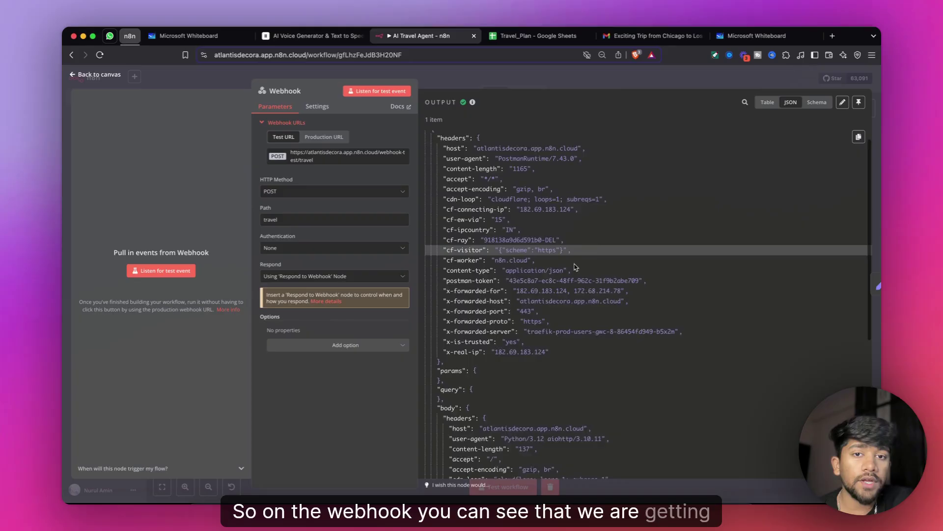
pyautogui.scroll(-5, 575, 267)
pyautogui.scroll(-4, 575, 267)
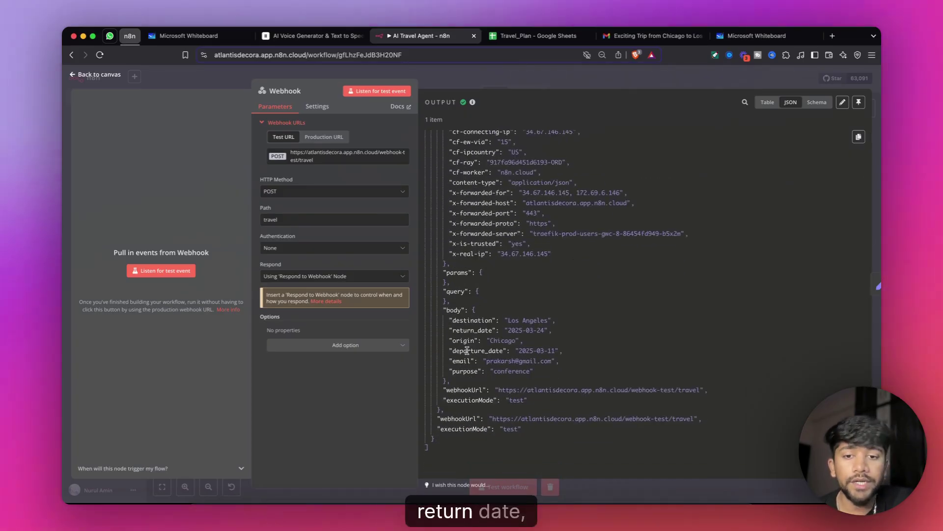
pyautogui.moveTo(449, 319); pyautogui.dragTo(534, 372)
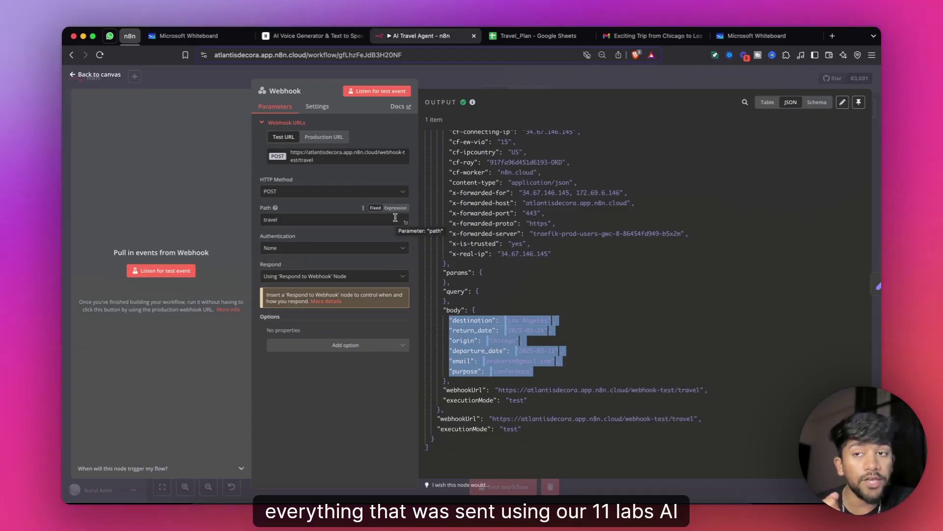
pyautogui.press('Escape')
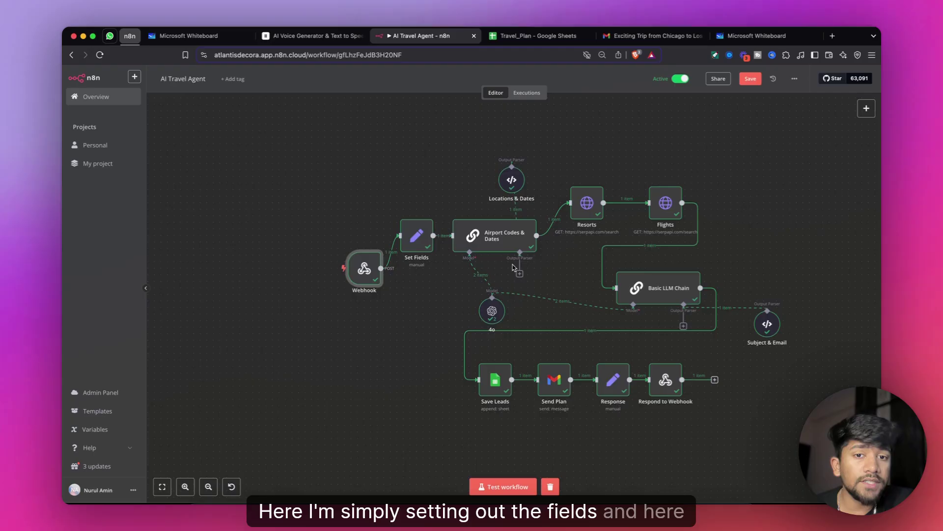
pyautogui.hscroll(2, 453, 243)
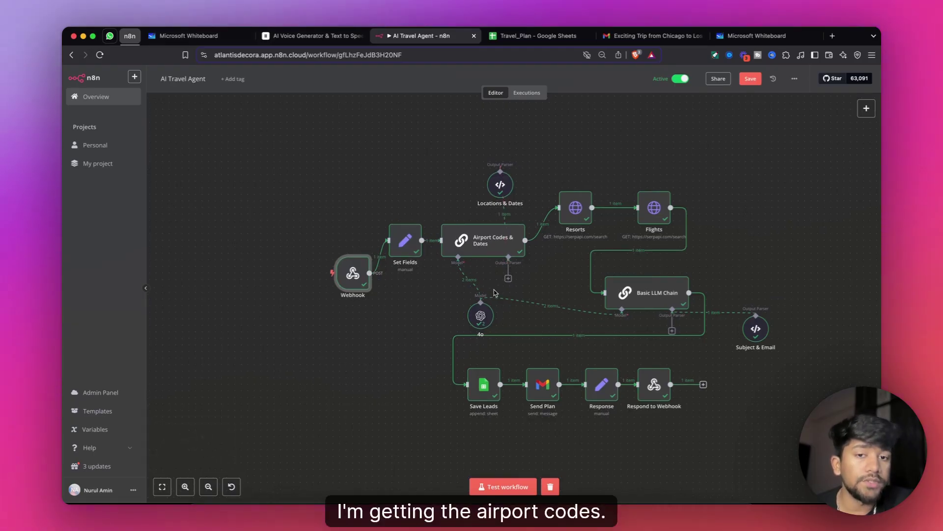
pyautogui.doubleClick(487, 245)
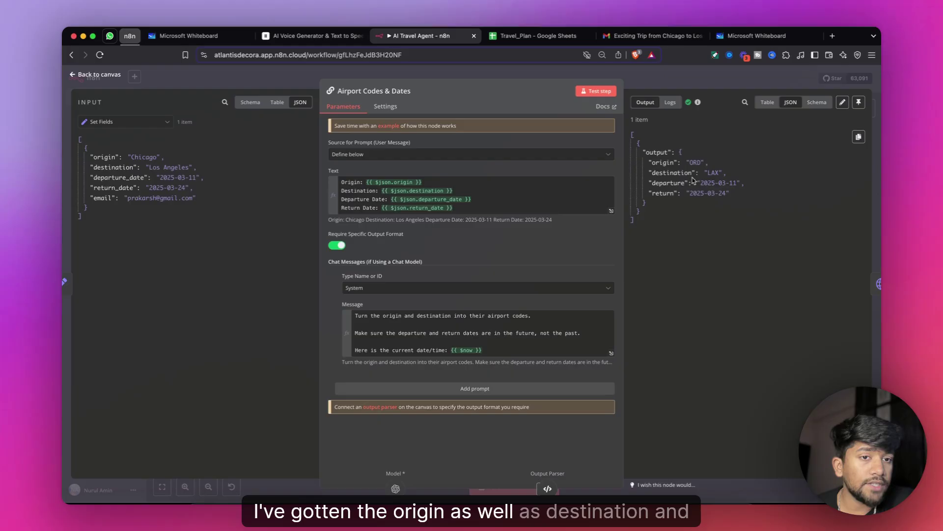
pyautogui.press('Escape')
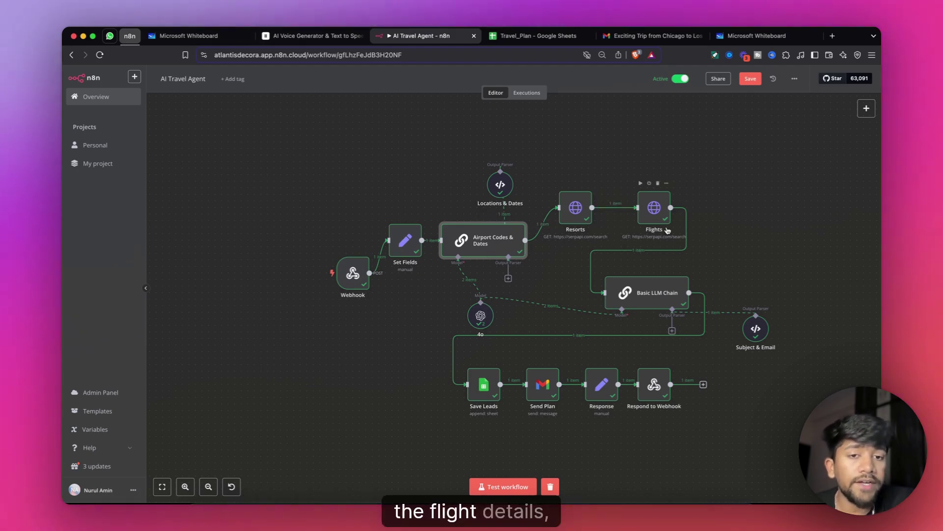
pyautogui.doubleClick(583, 225)
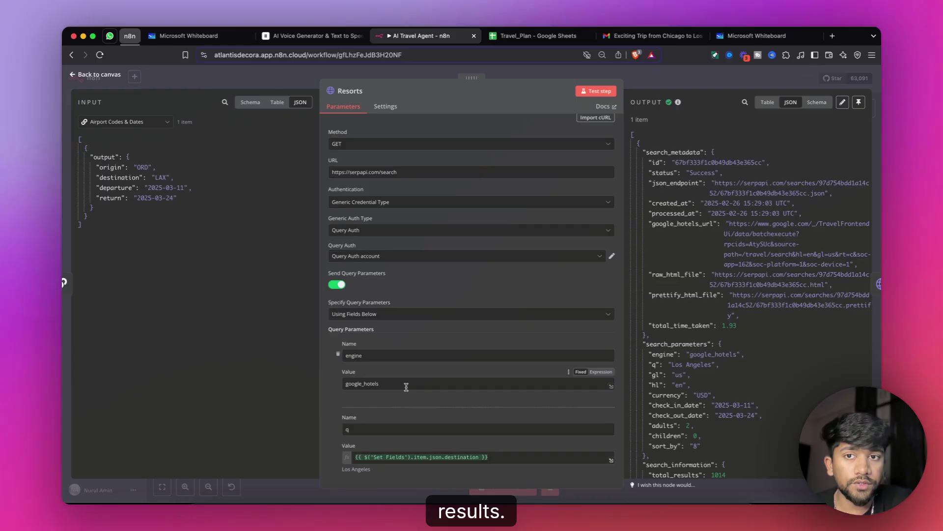
pyautogui.scroll(-4, 408, 374)
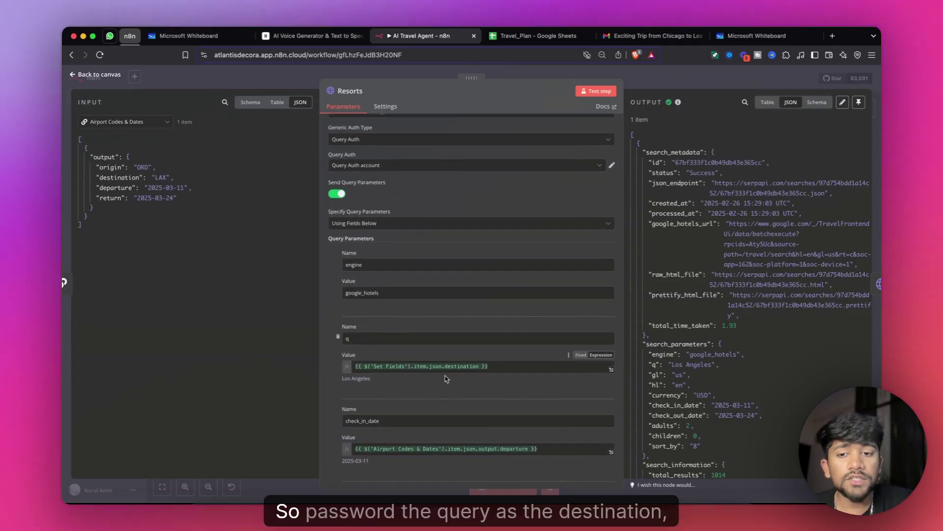
pyautogui.scroll(-1, 477, 369)
pyautogui.scroll(-5, 477, 369)
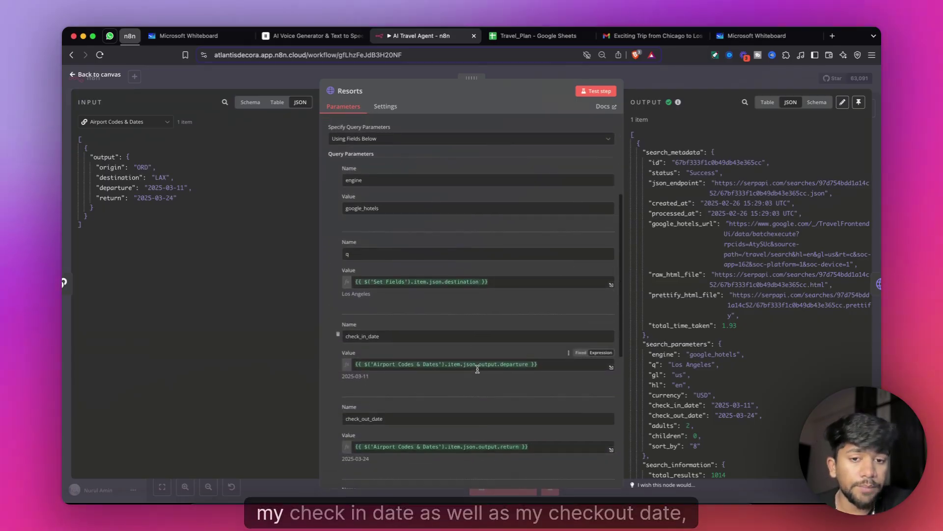
pyautogui.scroll(-4, 414, 416)
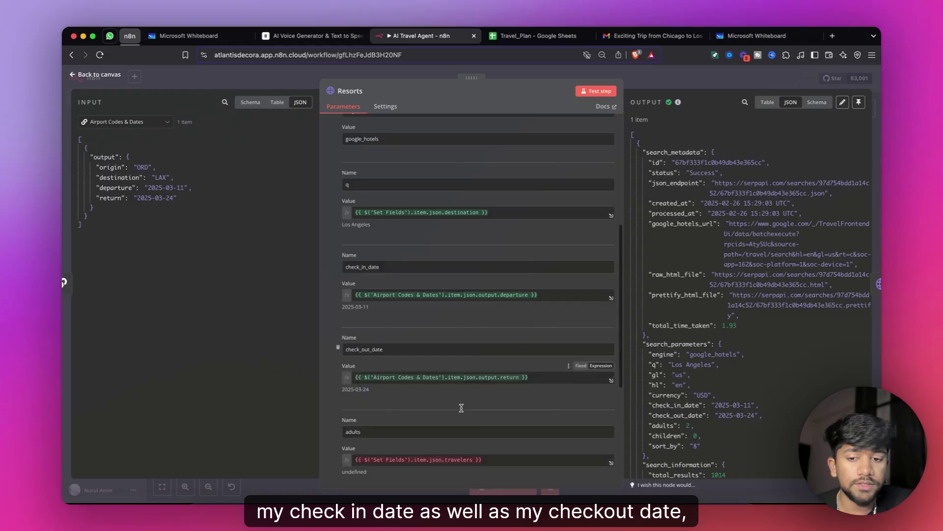
pyautogui.scroll(-10, 744, 272)
pyautogui.scroll(-1, 744, 271)
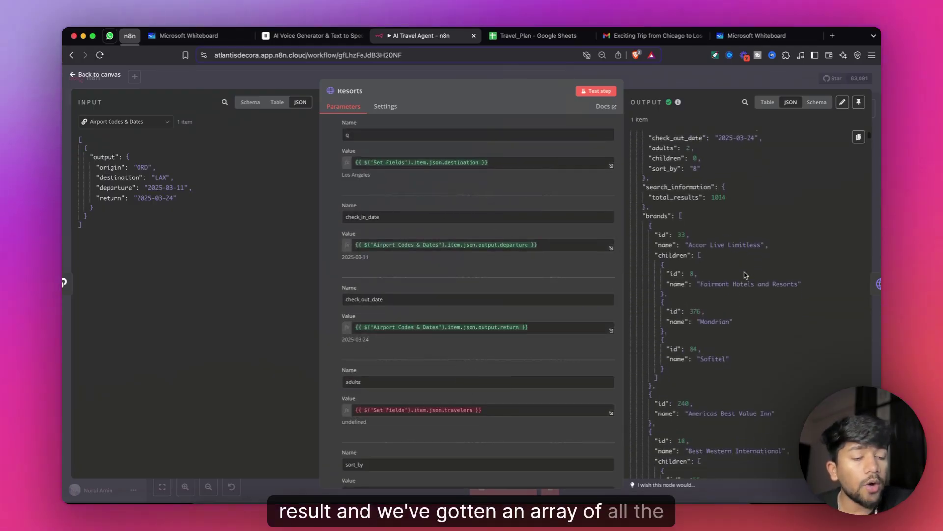
# Show the Flights node's google_flights ORD–LAX query and results such as Spirit NK 488 at 203
pyautogui.click(108, 77)
pyautogui.doubleClick(644, 211)
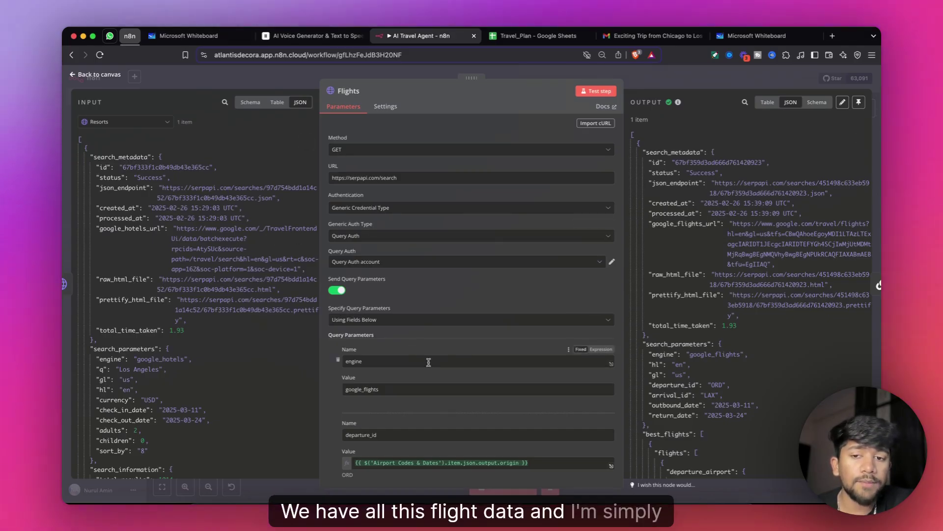
pyautogui.scroll(-3, 428, 362)
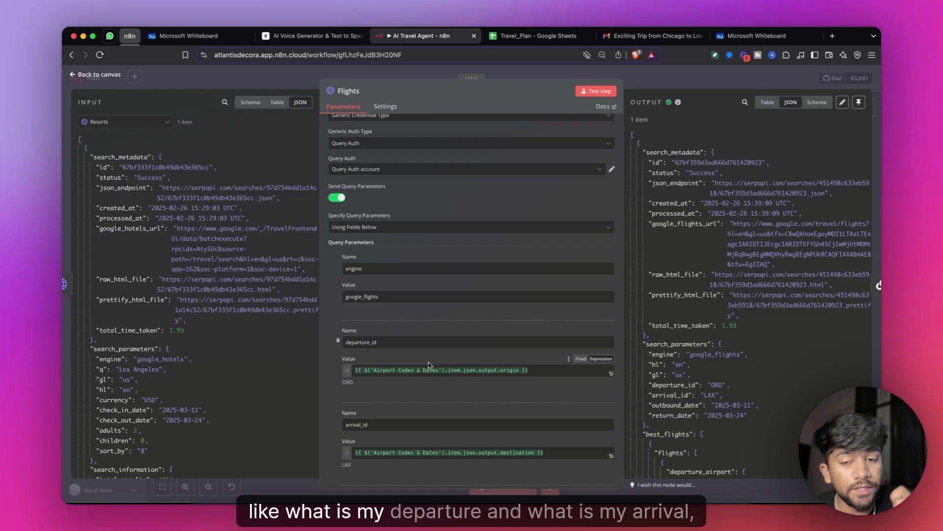
pyautogui.scroll(-4, 429, 363)
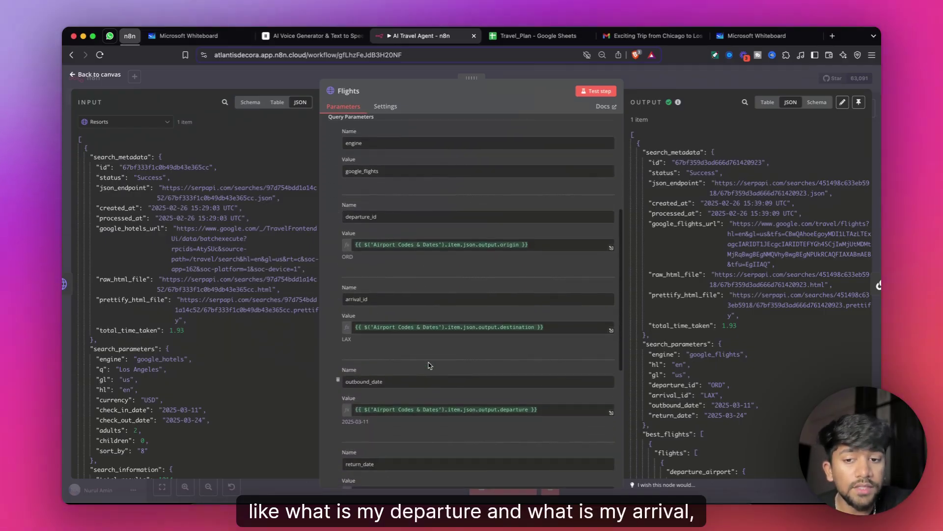
pyautogui.scroll(-2, 428, 363)
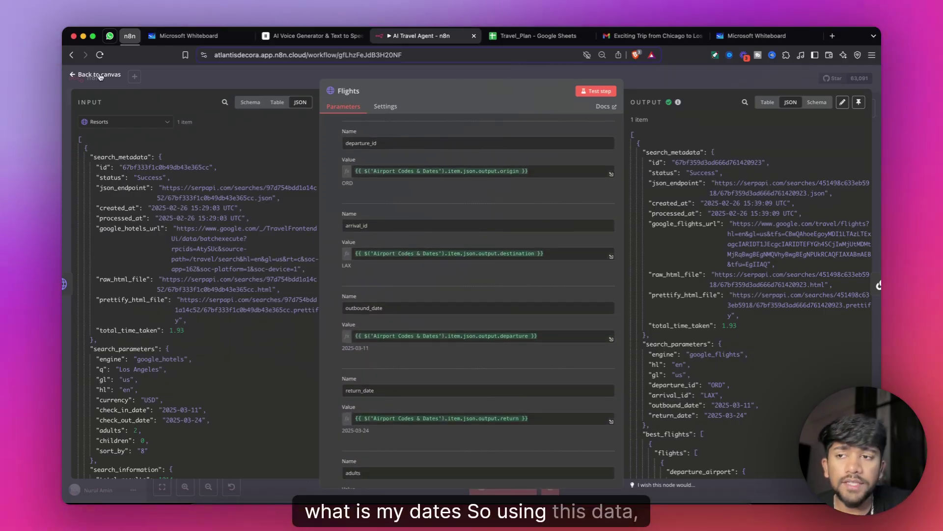
pyautogui.scroll(-8, 790, 272)
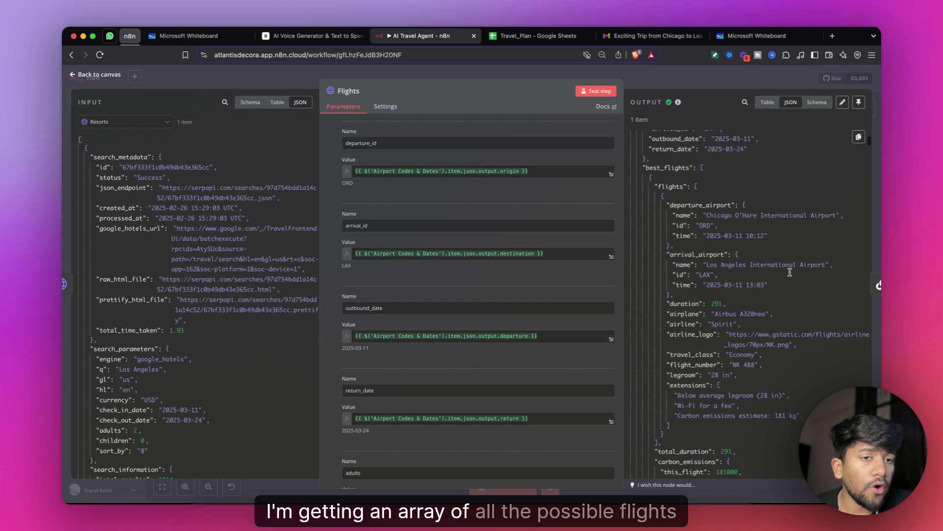
pyautogui.scroll(-1, 790, 272)
pyautogui.scroll(-1, 782, 245)
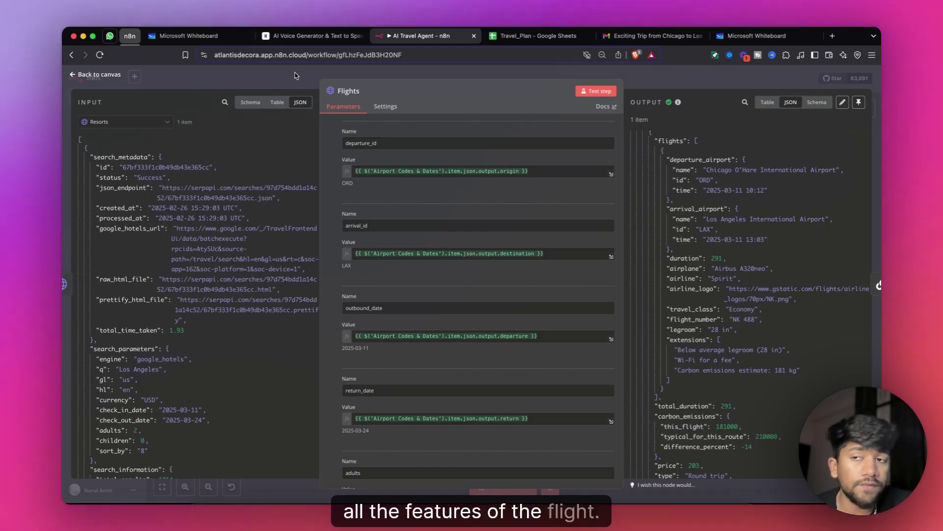
# Read the Basic LLM Chain prompt that turns resort and flight data into an email subject and HTML body
pyautogui.click(91, 77)
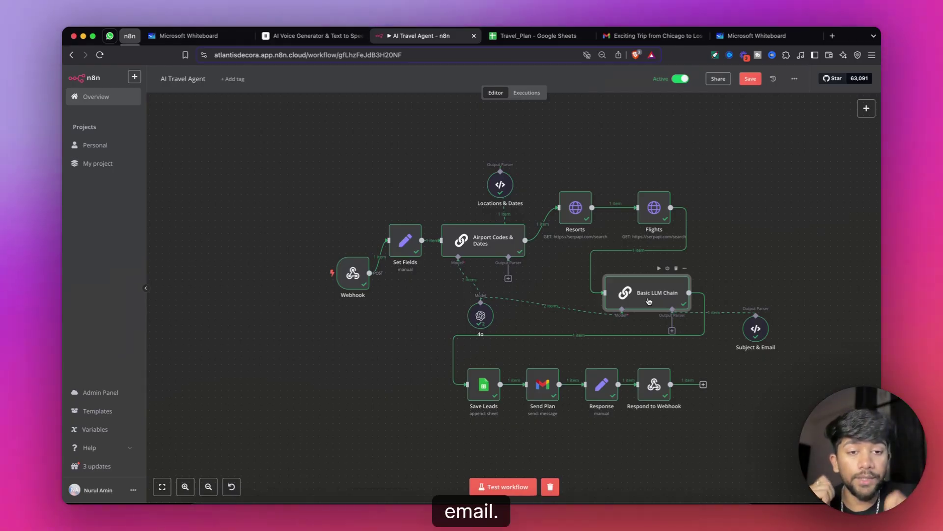
pyautogui.doubleClick(649, 301)
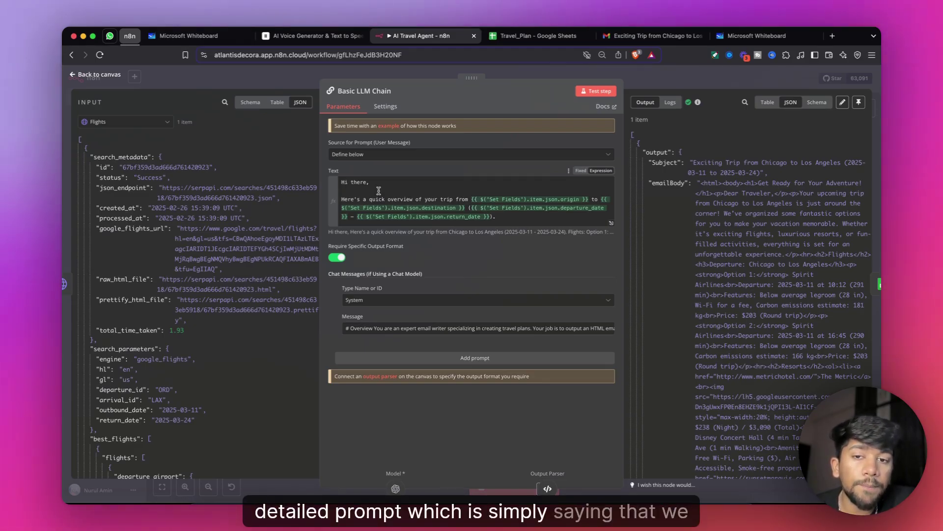
pyautogui.scroll(-5, 445, 199)
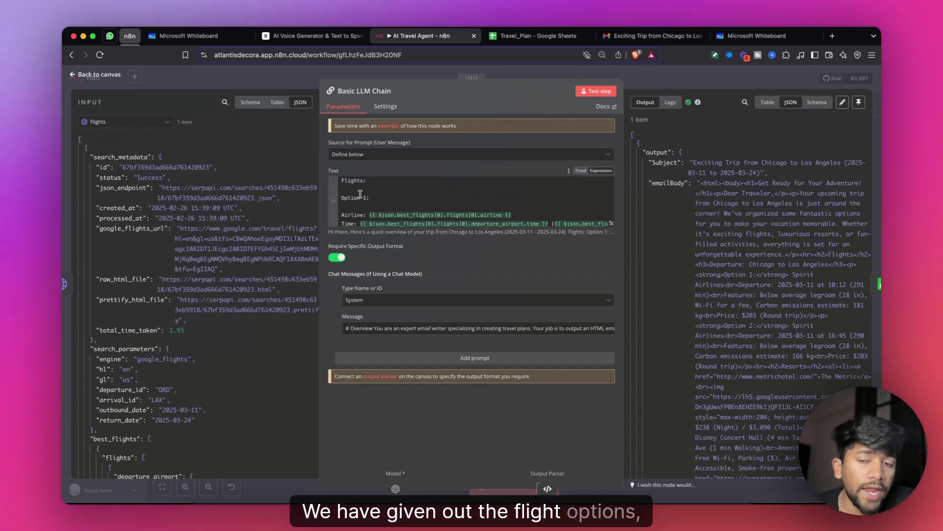
pyautogui.scroll(-3, 361, 195)
pyautogui.scroll(-5, 361, 194)
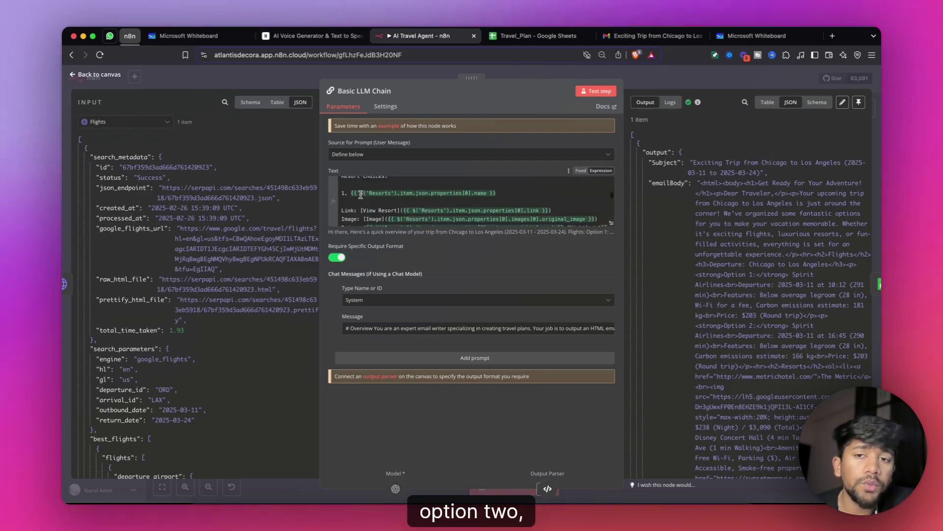
pyautogui.scroll(2, 406, 191)
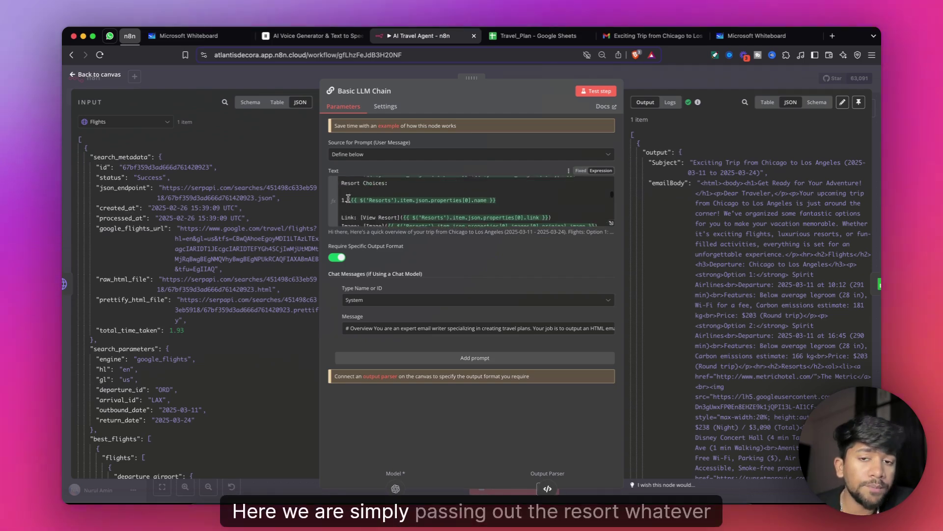
pyautogui.scroll(-3, 461, 188)
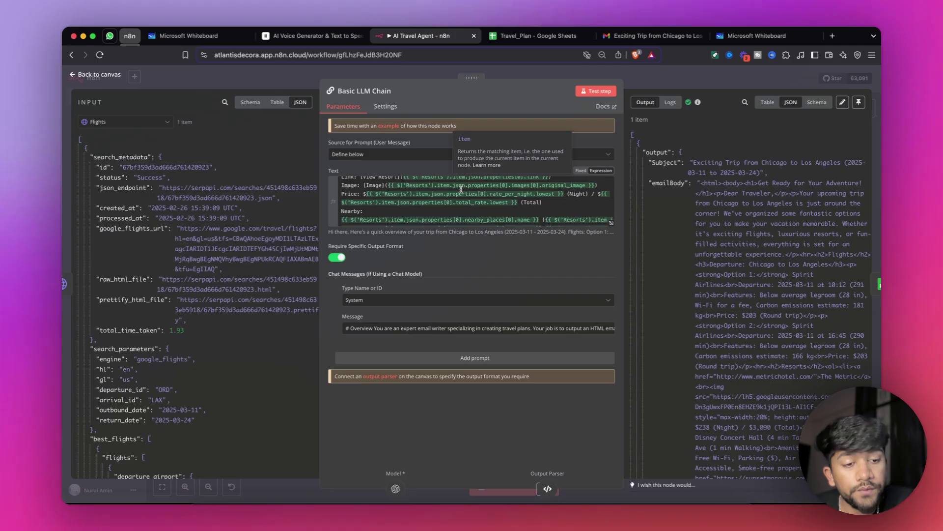
pyautogui.scroll(-4, 461, 189)
pyautogui.scroll(2, 461, 189)
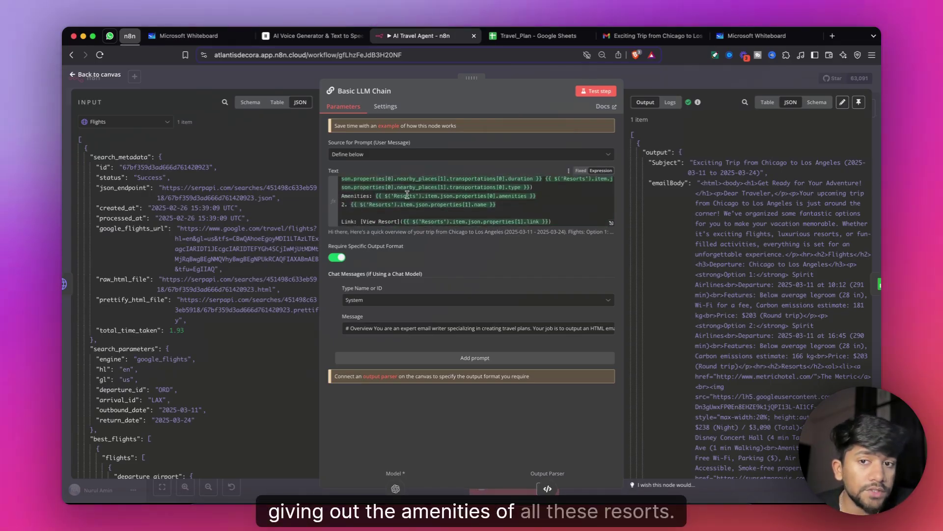
pyautogui.scroll(-3, 404, 195)
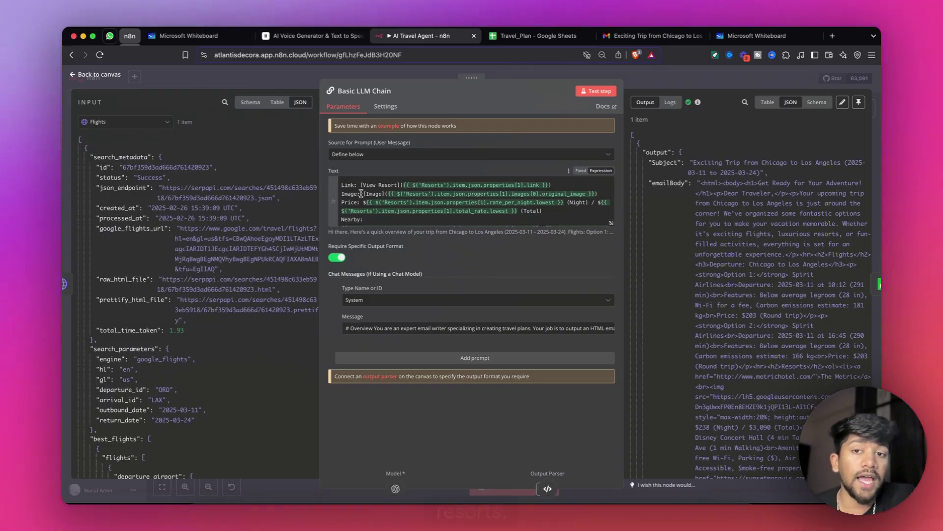
pyautogui.scroll(-5, 368, 201)
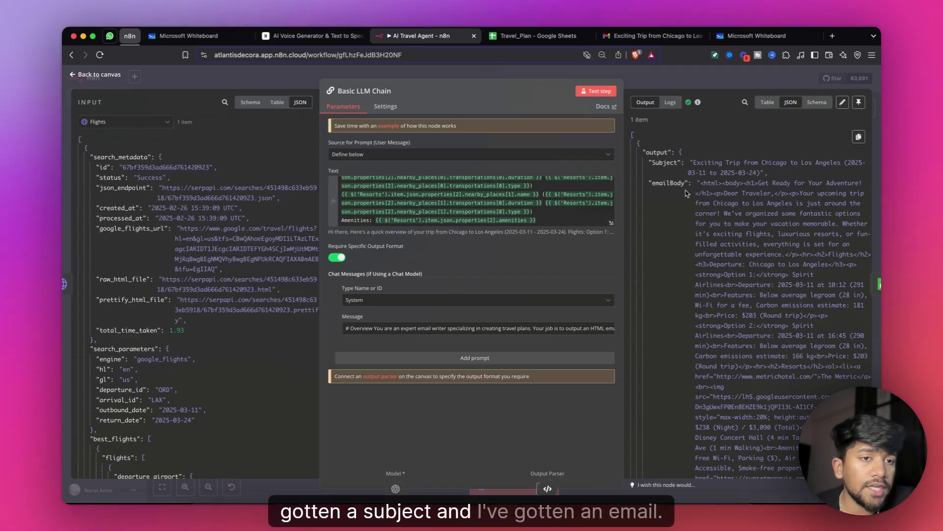
pyautogui.scroll(-1, 710, 197)
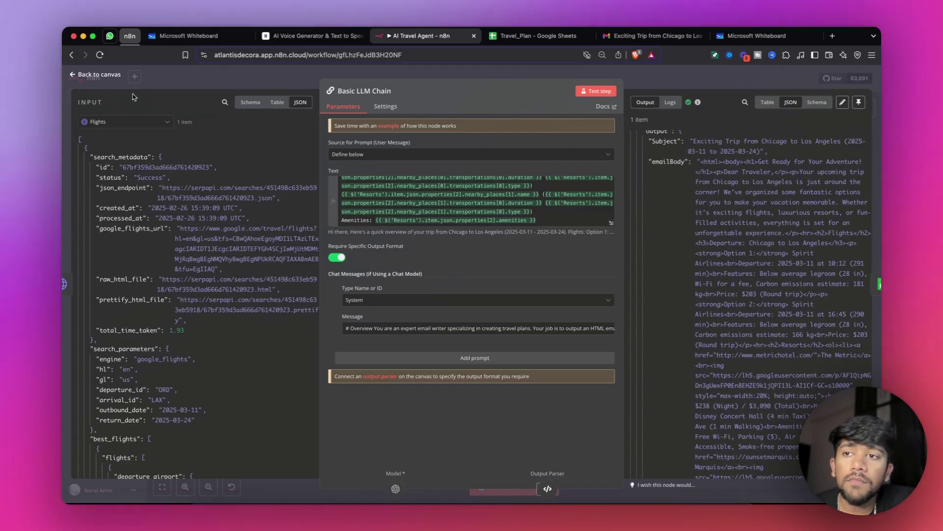
# Return to the canvas showing Basic LLM Chain feeding Save Leads, Send Plan and Respond to Webhook
pyautogui.click(116, 77)
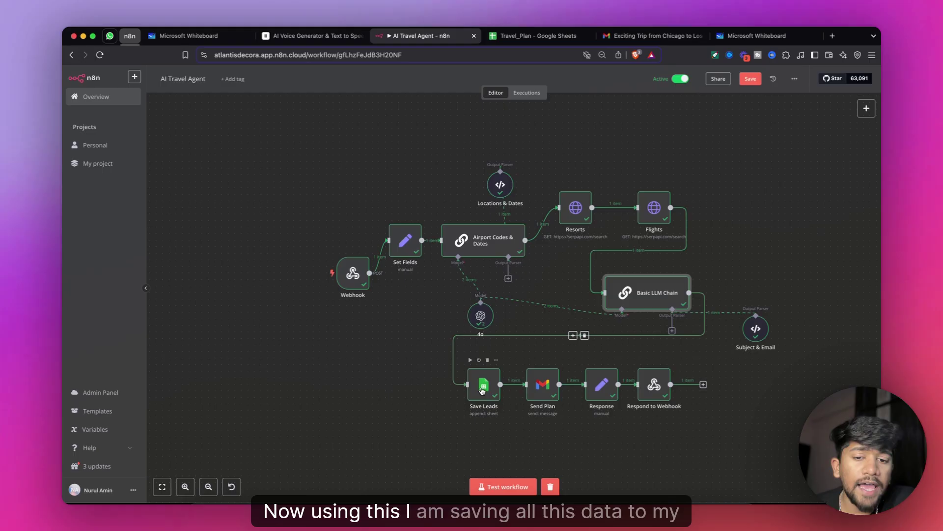